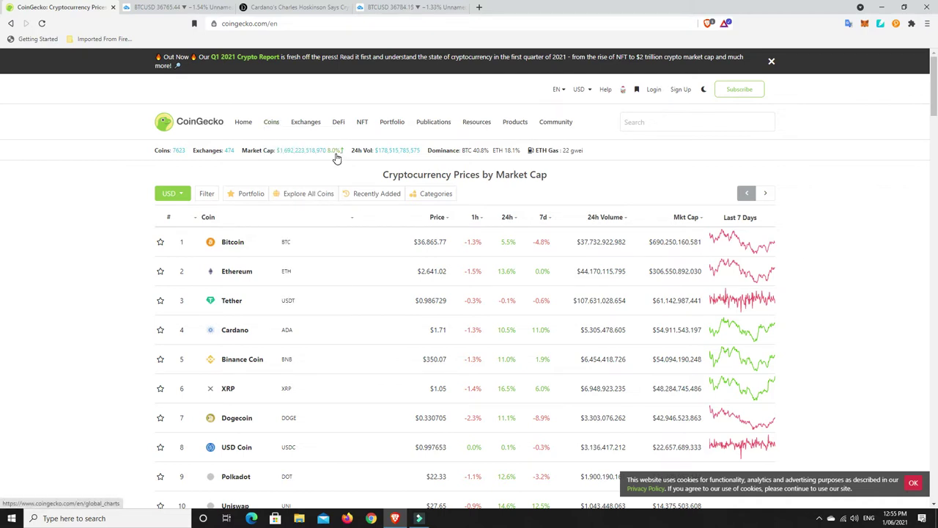
Step: Review the global market cap, dominance figures and the top-ranked coins in the cryptocurrency price list
scroll(822, 293, "down", 1)
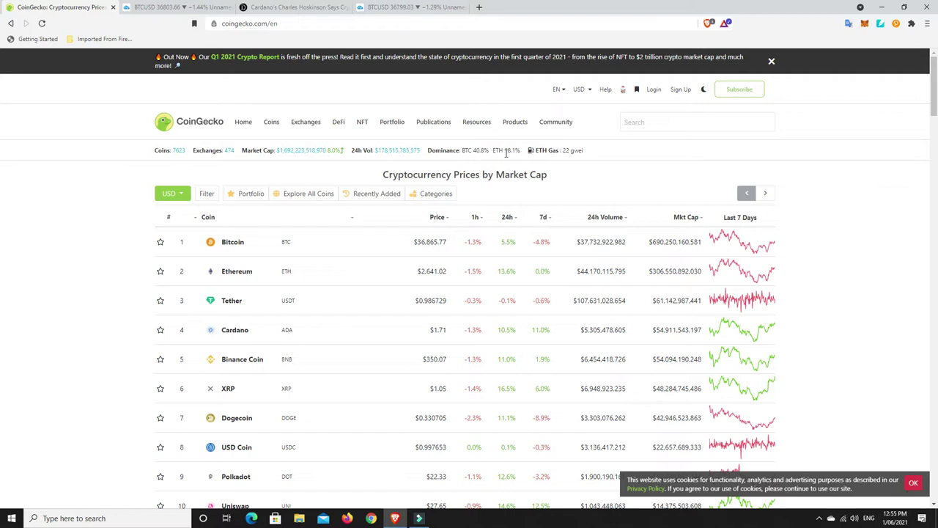
mouse_move(564, 159)
scroll(580, 186, "down", 2)
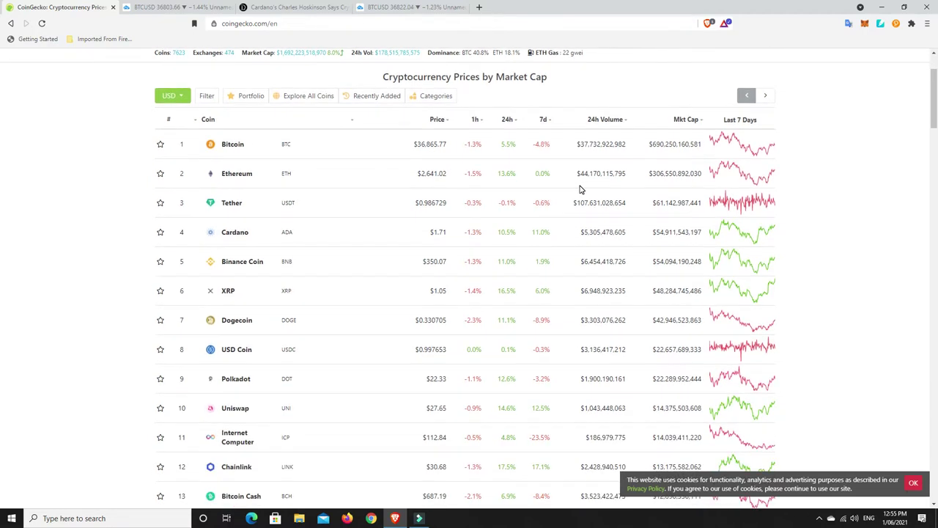
scroll(580, 190, "down", 1)
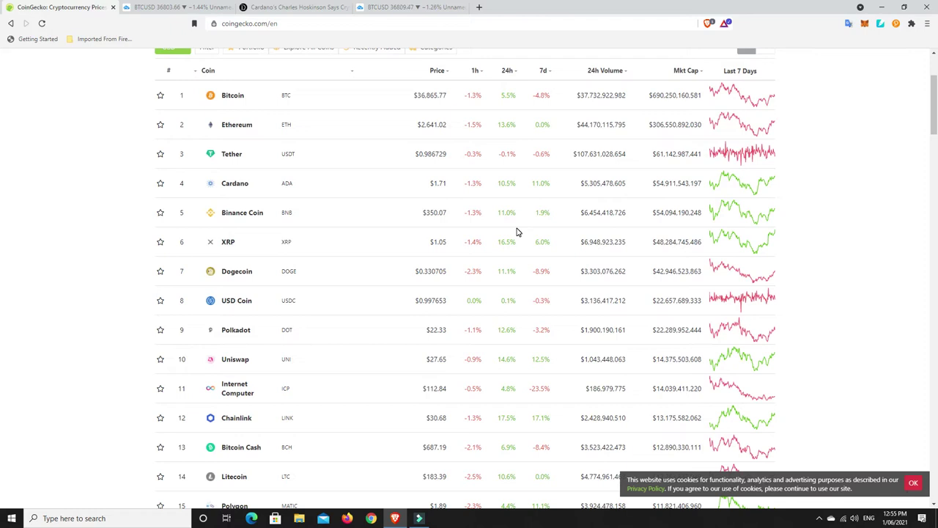
scroll(517, 231, "up", 1)
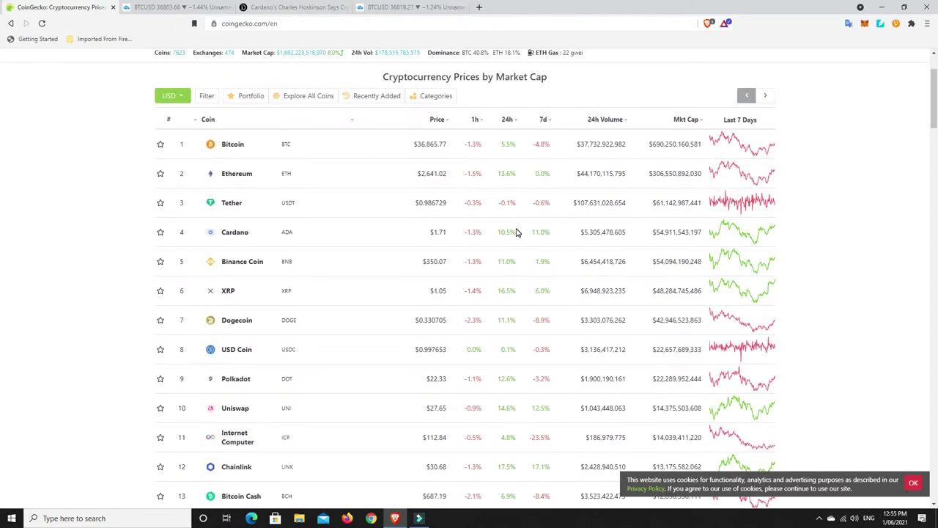
scroll(517, 232, "up", 2)
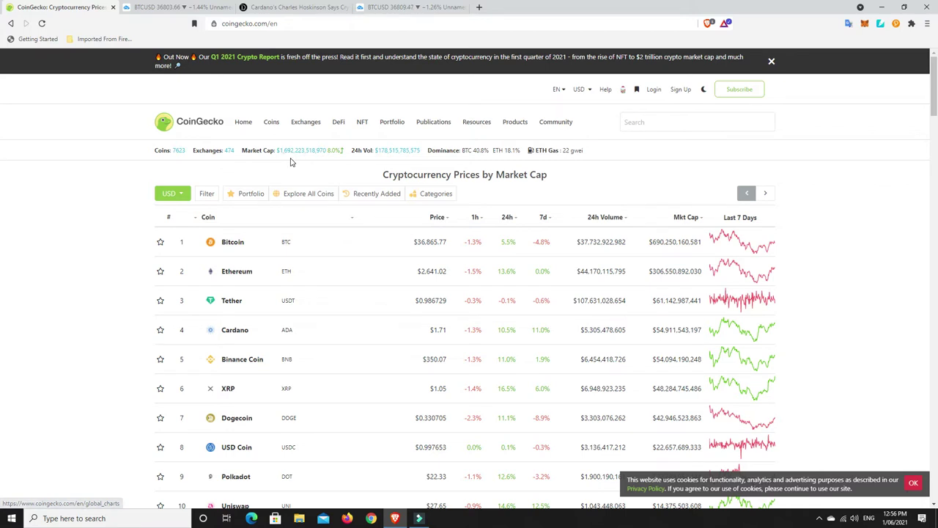
Step: Sort the coin list by 24h change from highest to lowest and review the biggest gainers
scroll(458, 194, "down", 1)
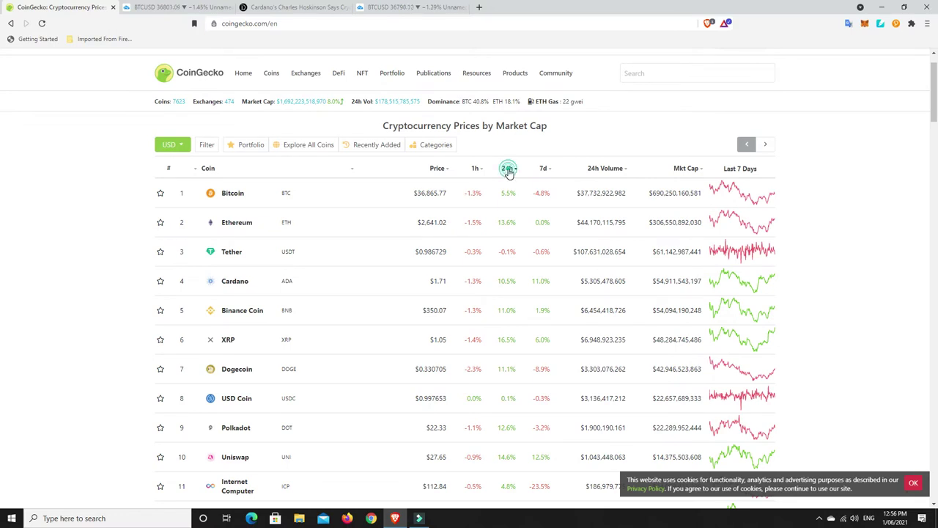
left_click(507, 169)
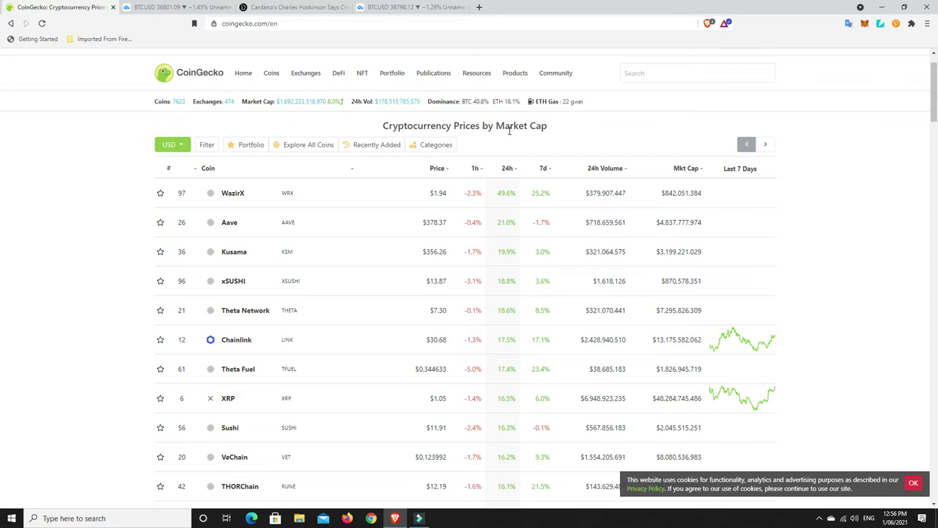
scroll(508, 137, "down", 1)
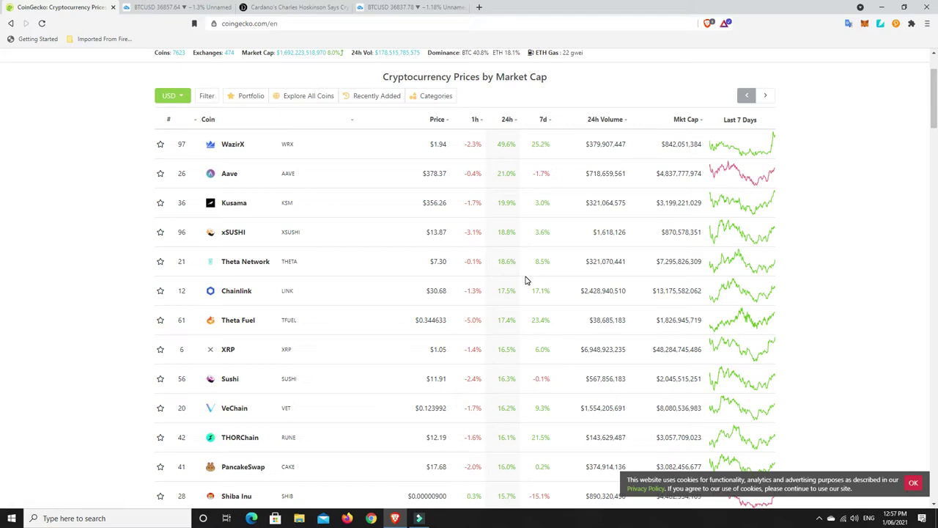
Step: Reverse the 24h sorting to lowest first and review the worst-performing coins
left_click(508, 121)
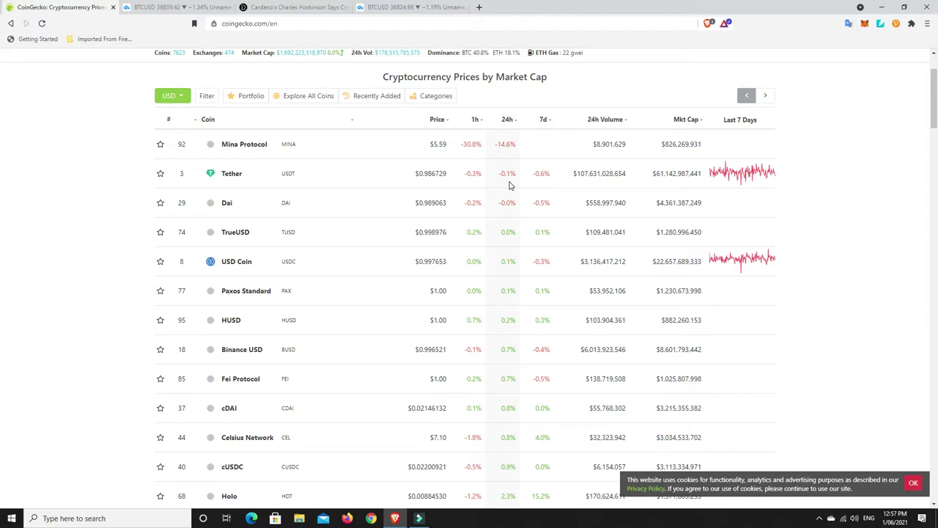
scroll(500, 306, "down", 1)
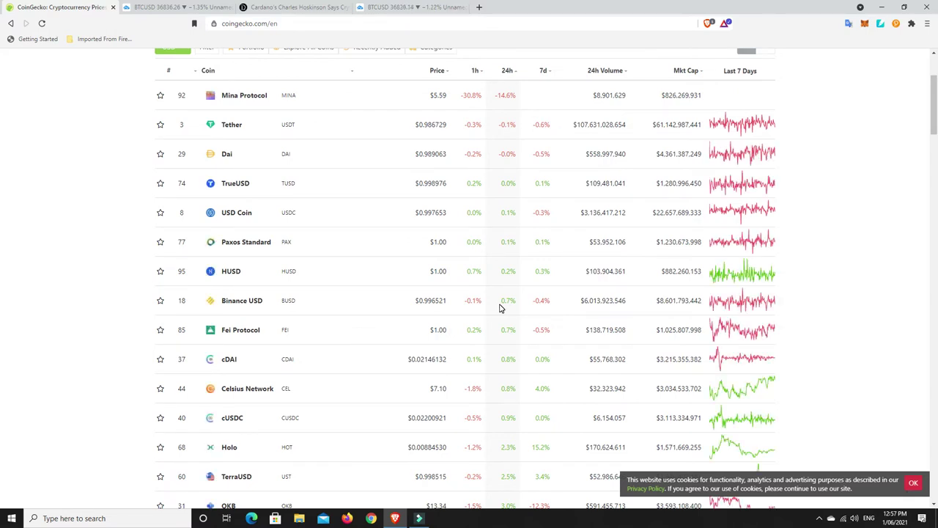
scroll(500, 308, "up", 2)
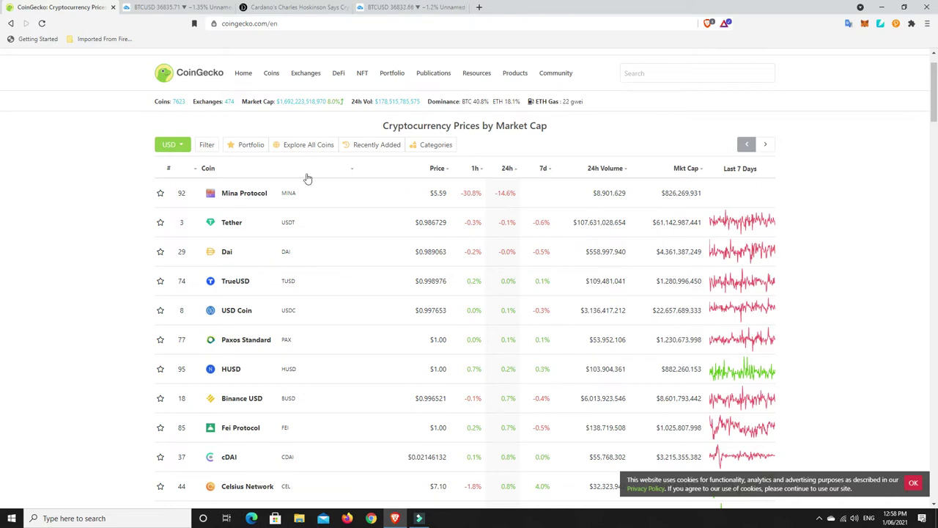
Step: Reload the CoinGecko home page to restore the market cap ranking and review the top coins' price changes
left_click(190, 74)
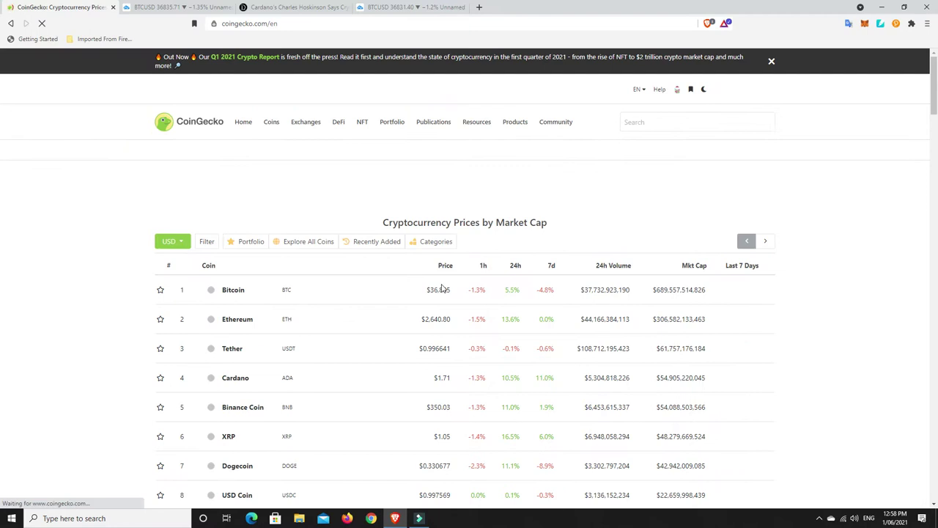
scroll(453, 286, "down", 1)
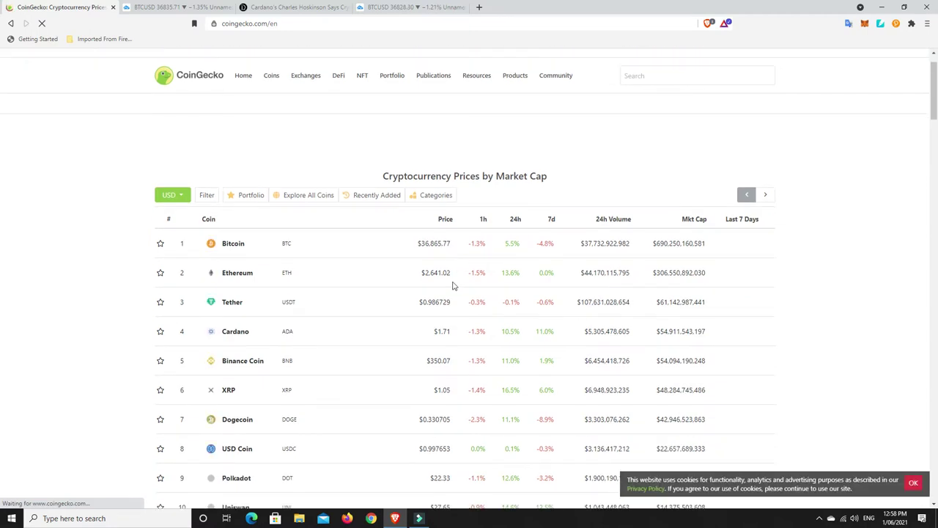
scroll(453, 286, "down", 3)
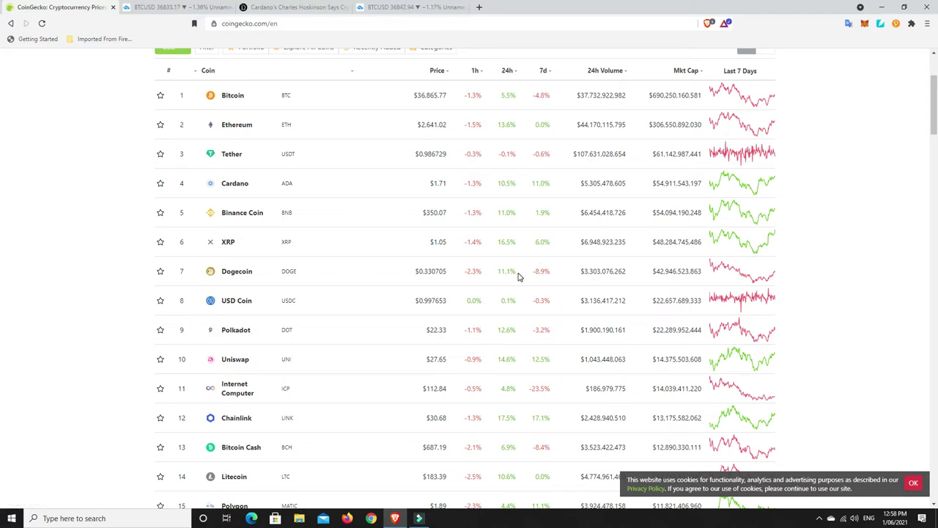
scroll(519, 277, "up", 2)
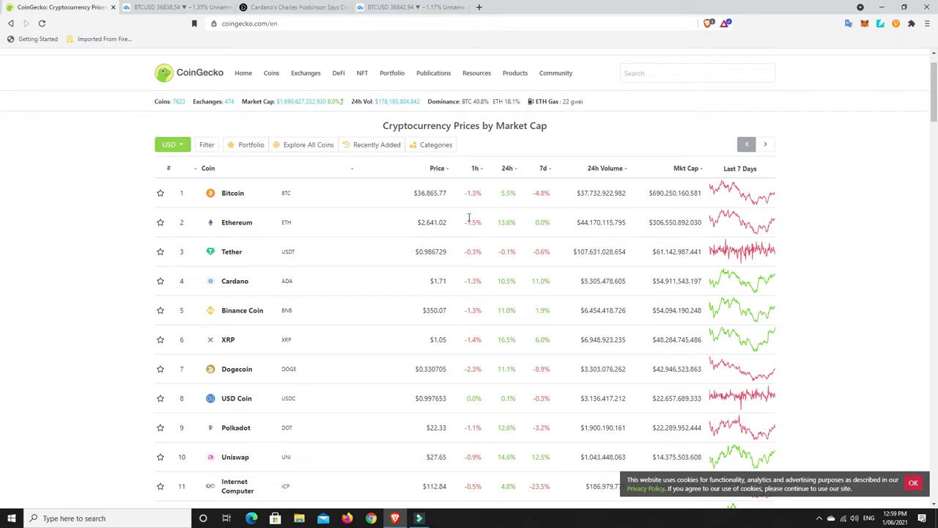
scroll(461, 235, "up", 1)
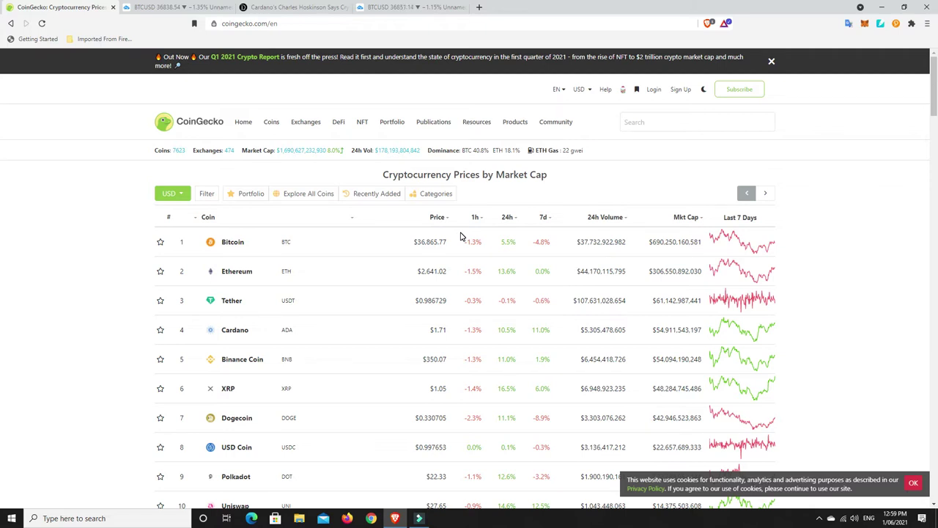
Step: Switch to the TradingView BTCUSD Bitstamp chart, dismiss the layout change notice, and examine price against the rising channel and dashed support line
left_click(158, 8)
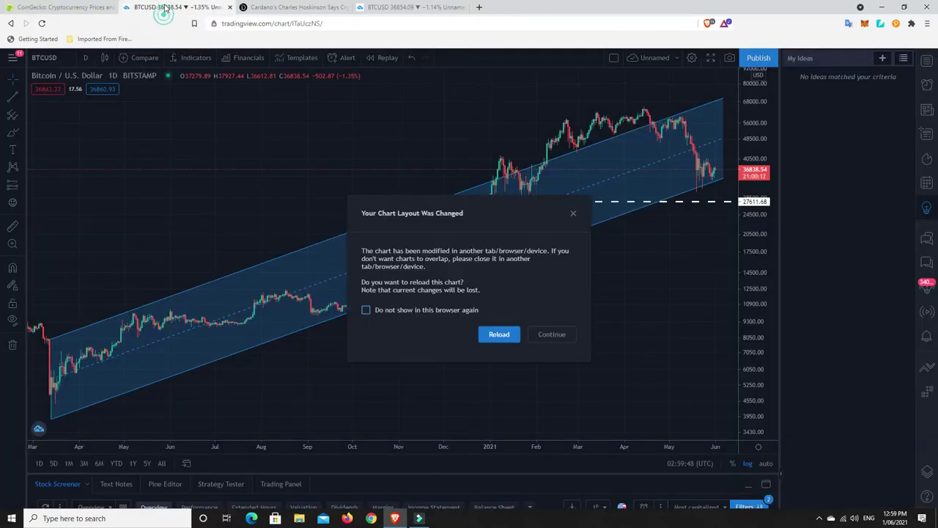
left_click(573, 214)
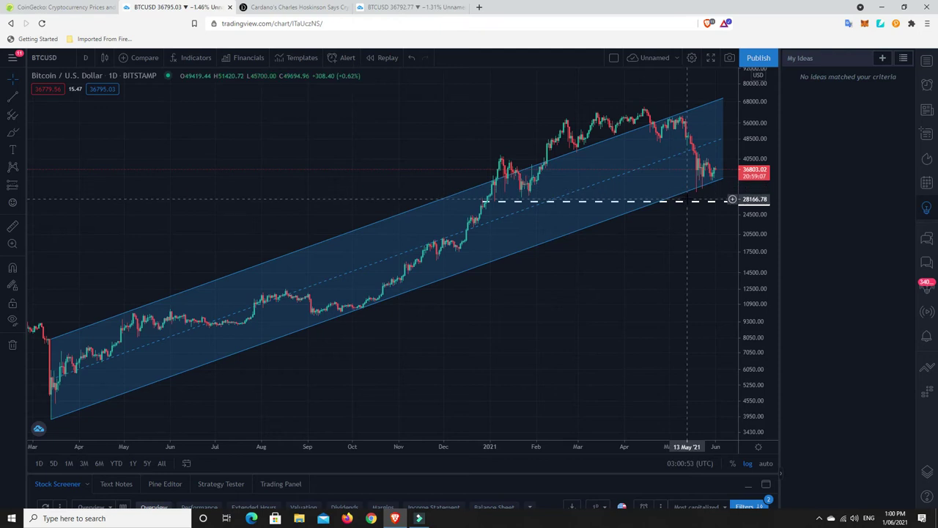
scroll(687, 203, "up", 2)
scroll(687, 203, "up", 1)
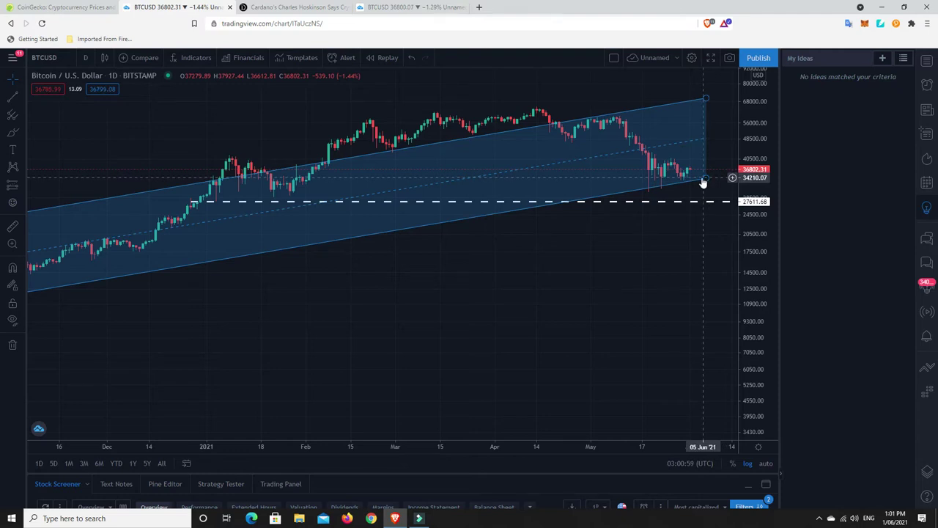
scroll(693, 205, "down", 2)
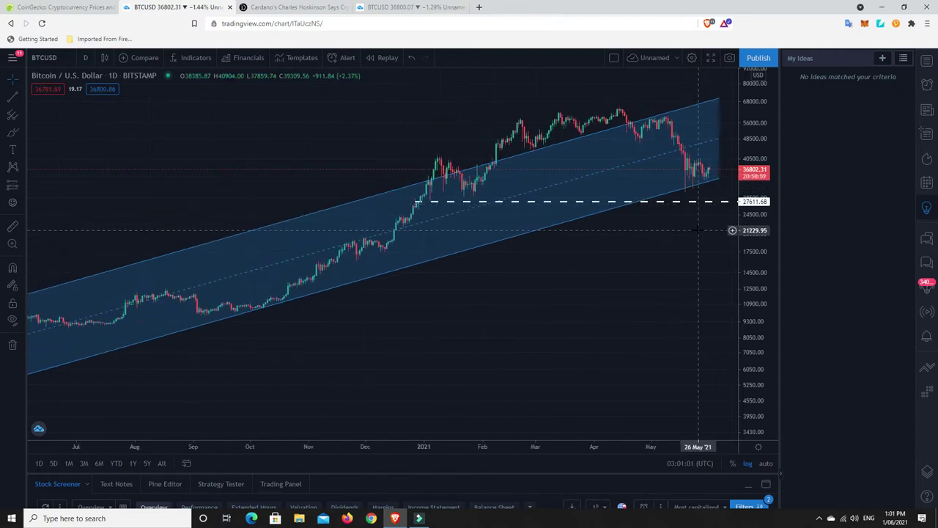
left_click_drag(697, 230, 538, 258)
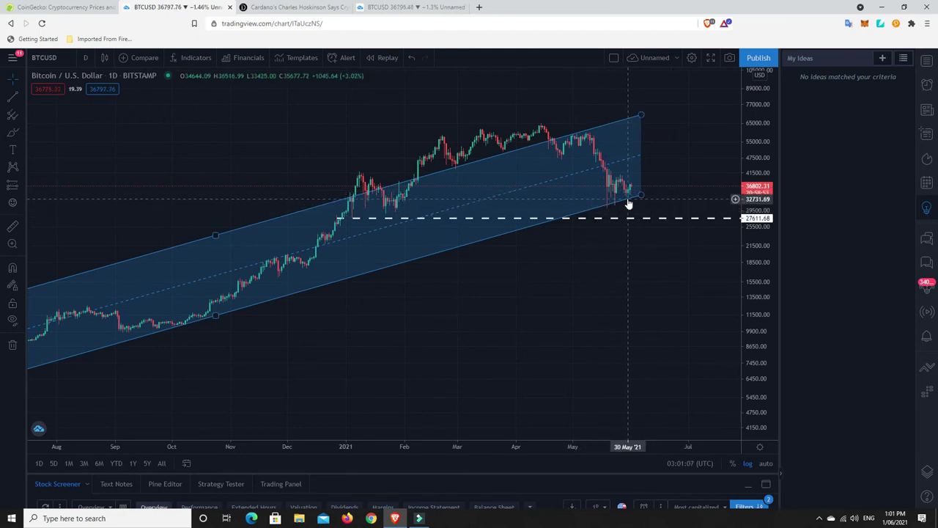
scroll(631, 200, "down", 3)
scroll(609, 251, "up", 2)
left_click_drag(488, 329, 565, 293)
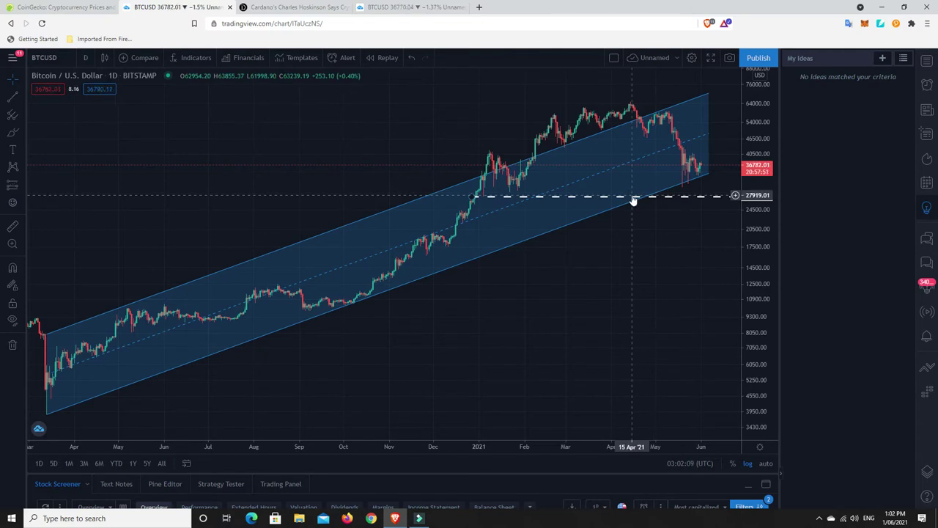
Step: Open the Daily Hodl article about Cardano's Charles Hoskinson and read its highlighted quotes on crypto overtaking the financial market
left_click(293, 7)
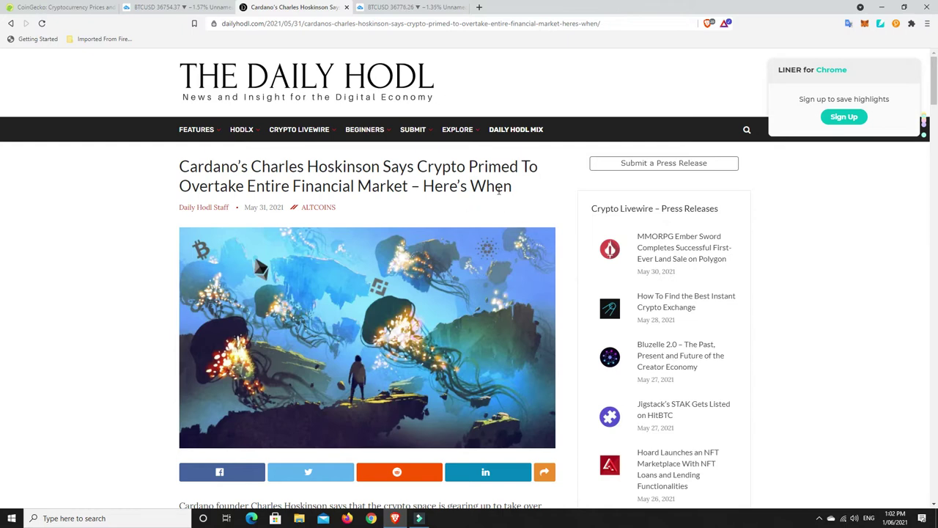
scroll(501, 191, "down", 3)
scroll(530, 294, "down", 3)
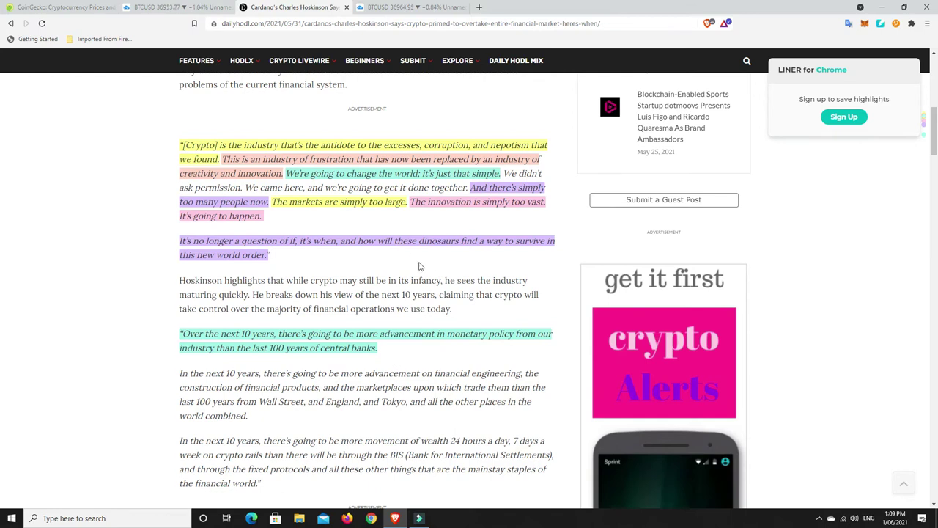
scroll(411, 268, "up", 1)
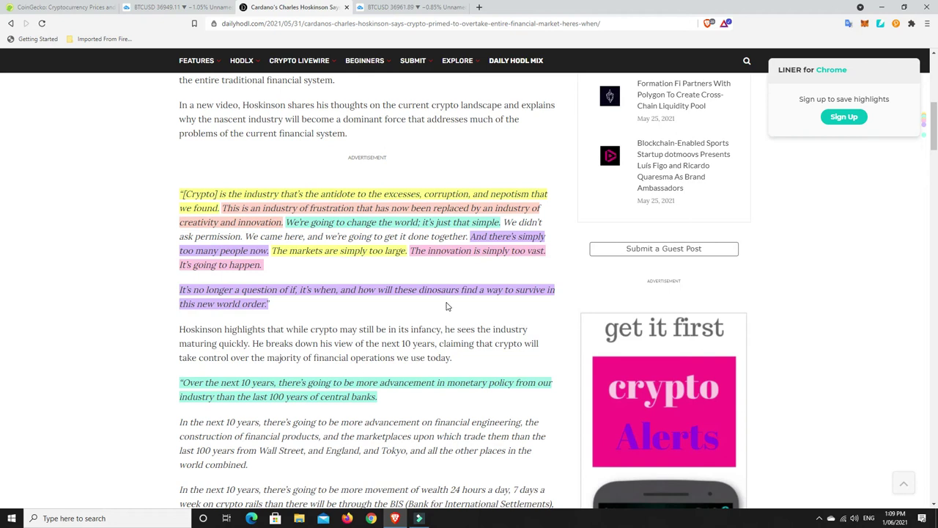
scroll(447, 306, "up", 1)
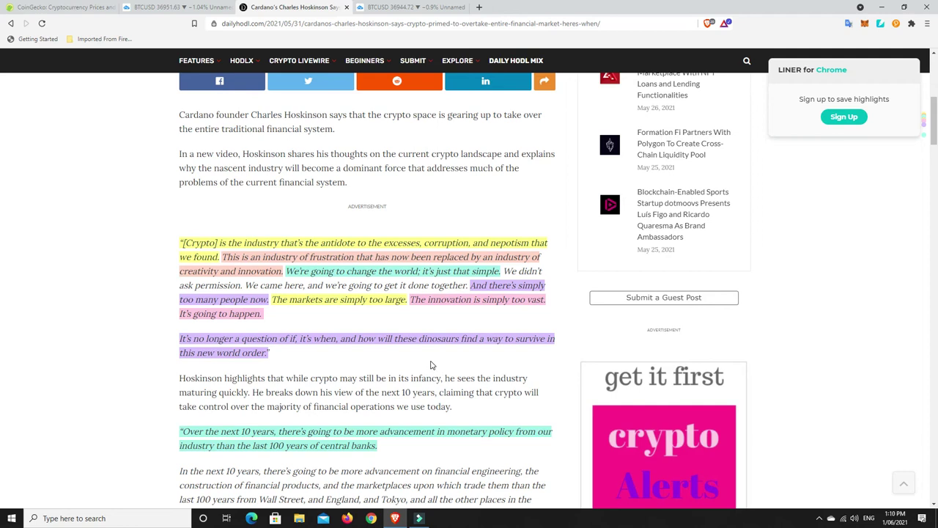
Step: Switch to the BTCUSD Coinbase chart with the tax cost annotations and dismiss the layout change notice without reloading
left_click(404, 7)
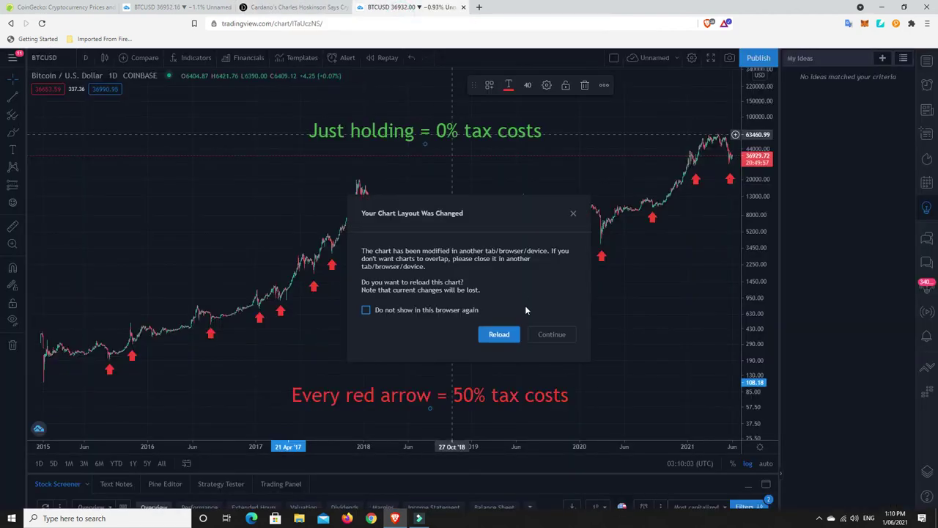
left_click(573, 213)
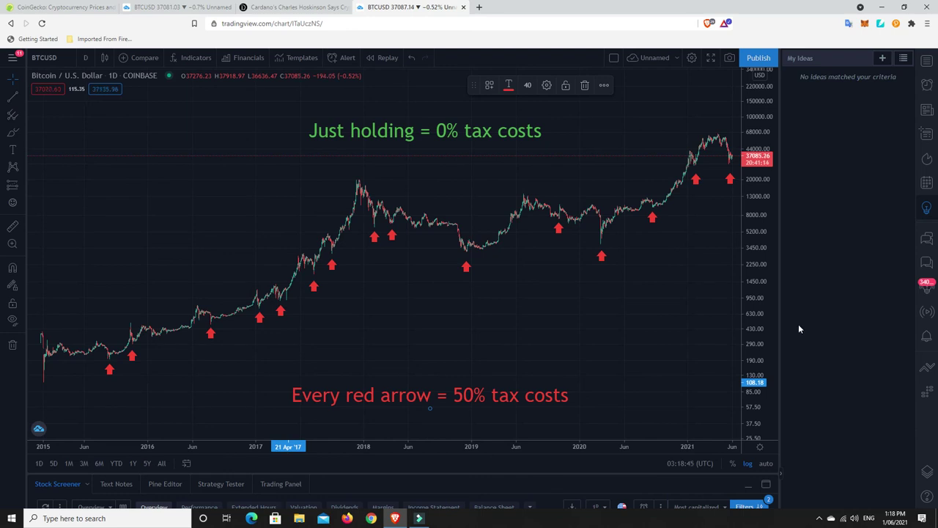
Step: Return to CoinGecko and reload its home page for updated cryptocurrency prices
left_click(62, 7)
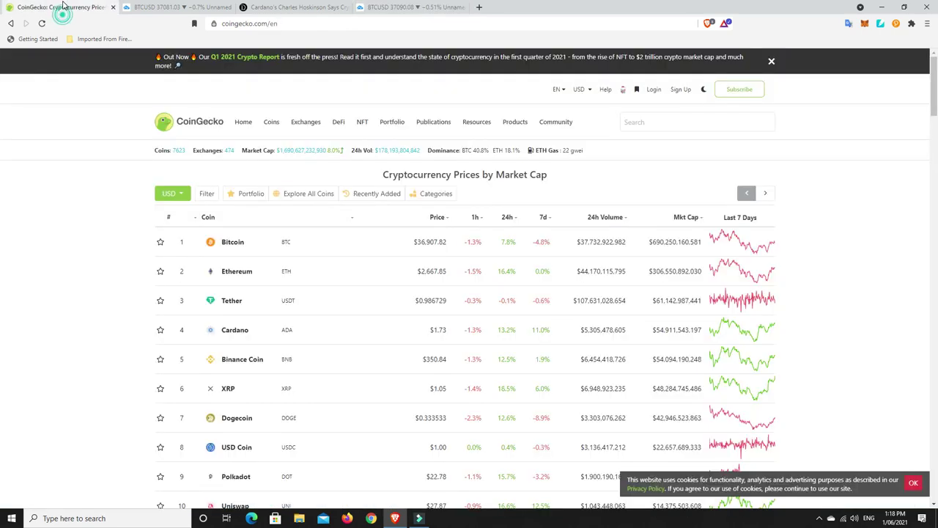
left_click(212, 124)
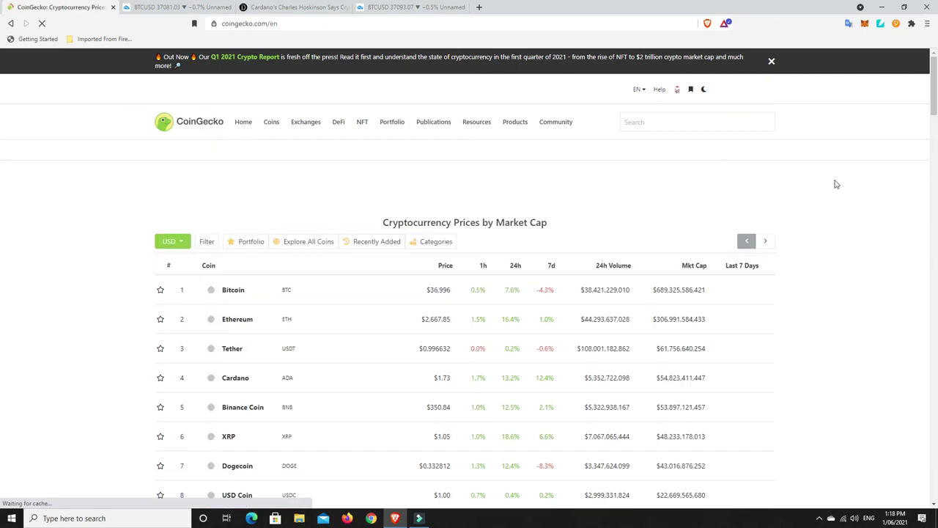